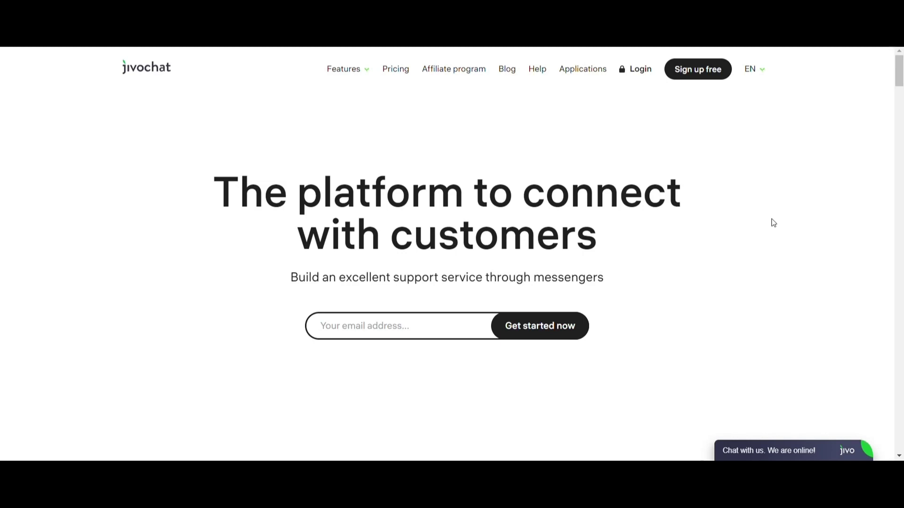
# - Look through the JivoChat home page and its page about apps for different devices
pyautogui.scroll(-5, 773, 222)
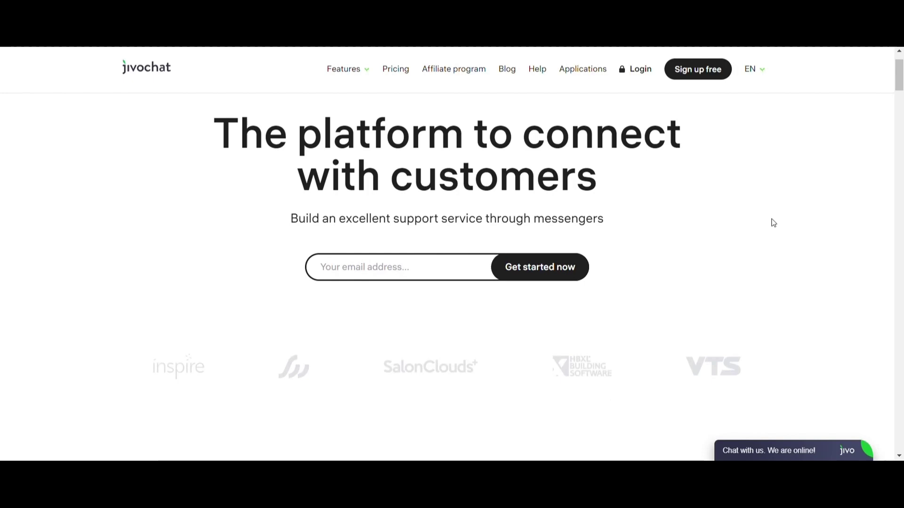
pyautogui.scroll(-3, 773, 223)
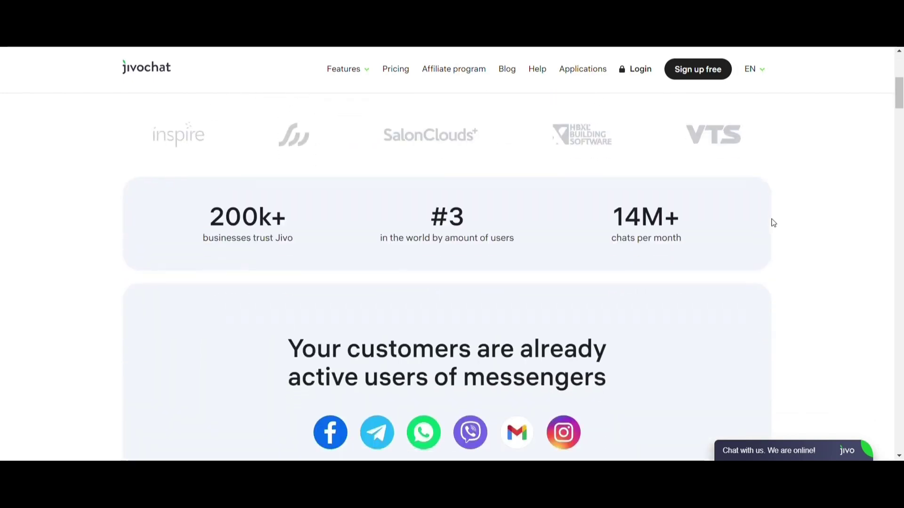
pyautogui.scroll(-4, 774, 223)
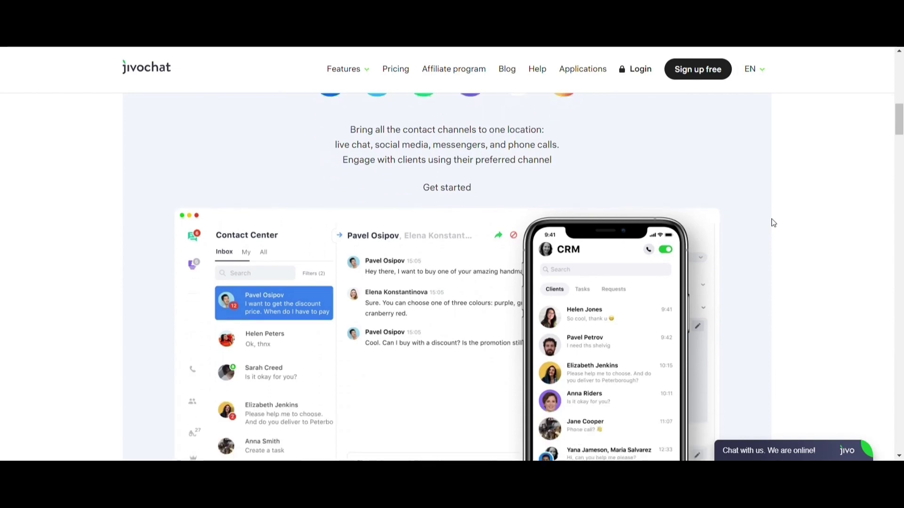
pyautogui.scroll(6, 773, 222)
pyautogui.scroll(7, 773, 222)
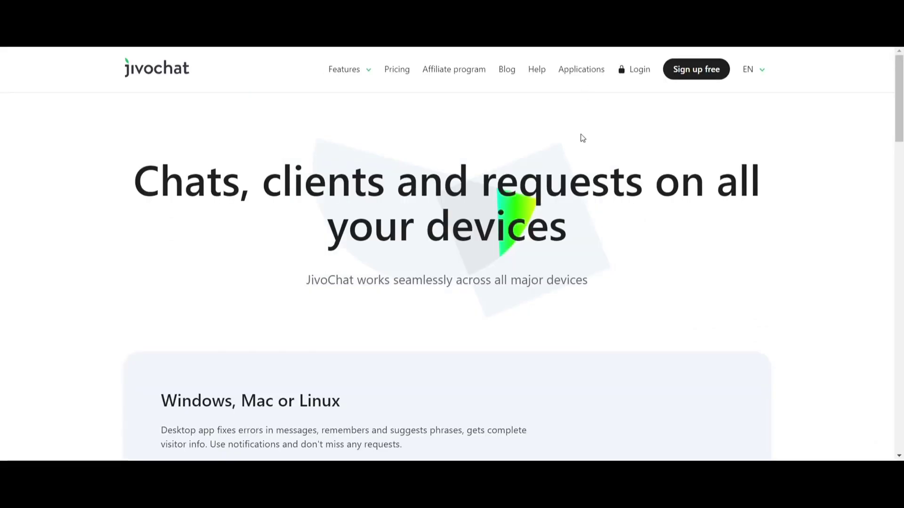
pyautogui.scroll(-5, 583, 181)
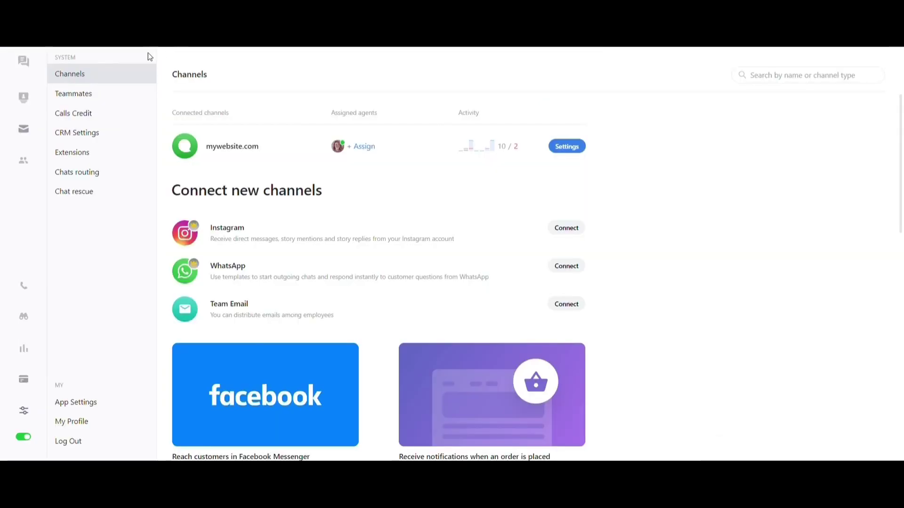
# - Send "Hello!" to yourself from the widget's test page, and accept the incoming Test Chat with a "Hello!" reply
pyautogui.click(25, 62)
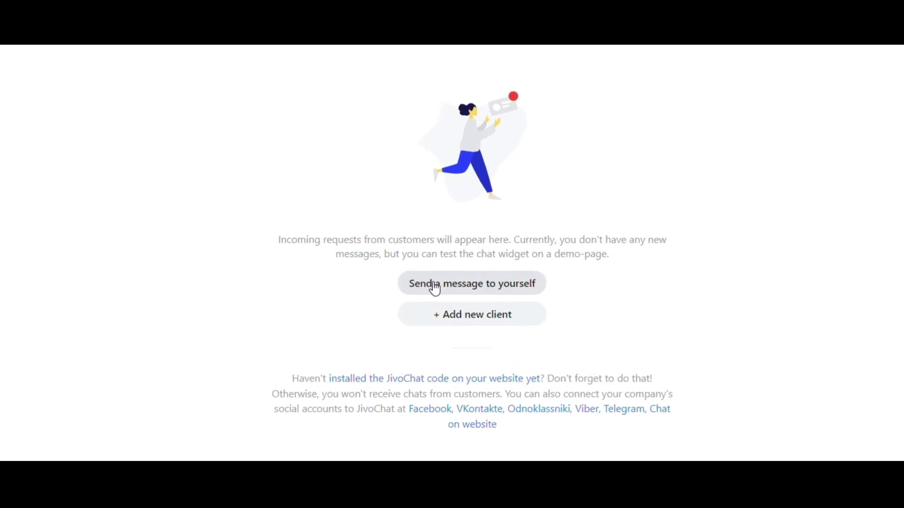
pyautogui.click(436, 288)
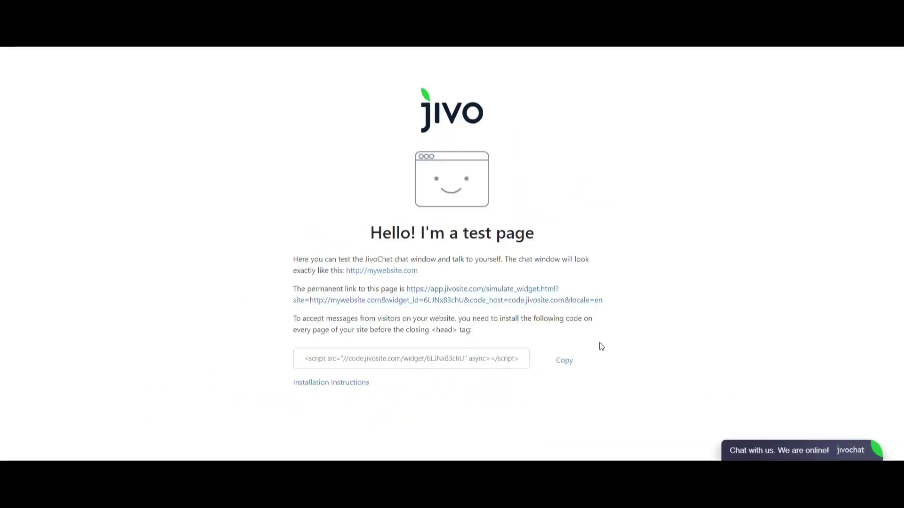
pyautogui.click(748, 453)
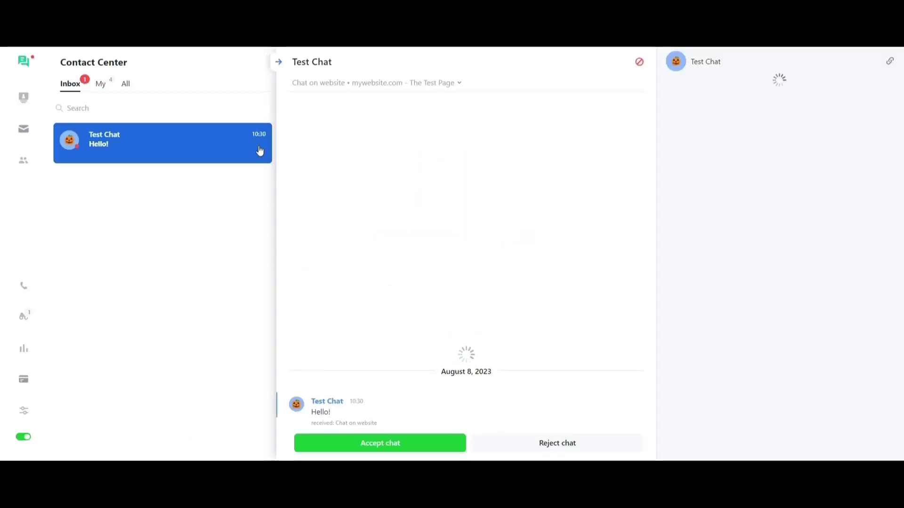
pyautogui.click(398, 442)
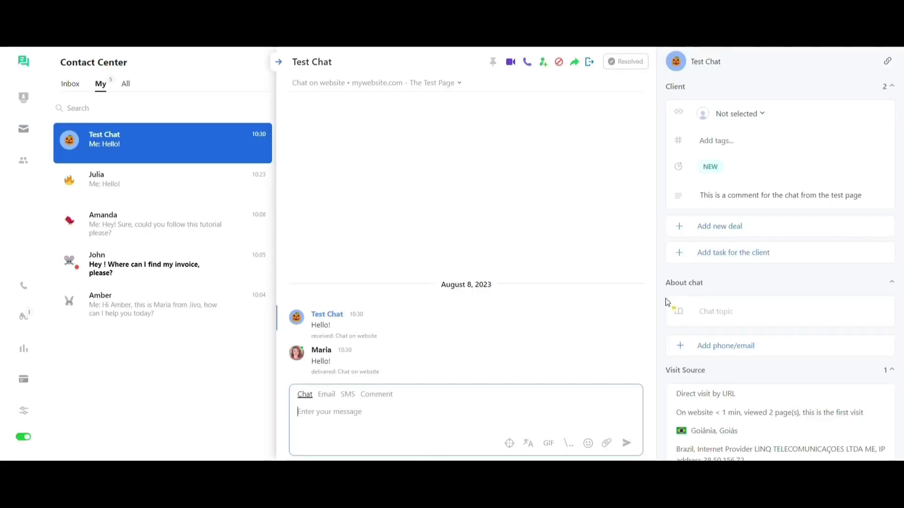
# - Review the test chat's client details, contact options and visit source, and leave the chat
pyautogui.click(752, 115)
pyautogui.click(752, 115)
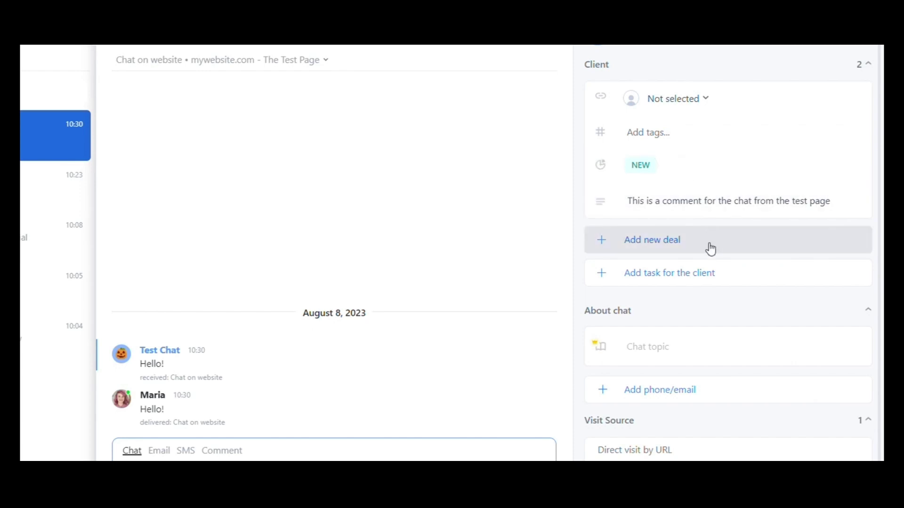
pyautogui.click(690, 396)
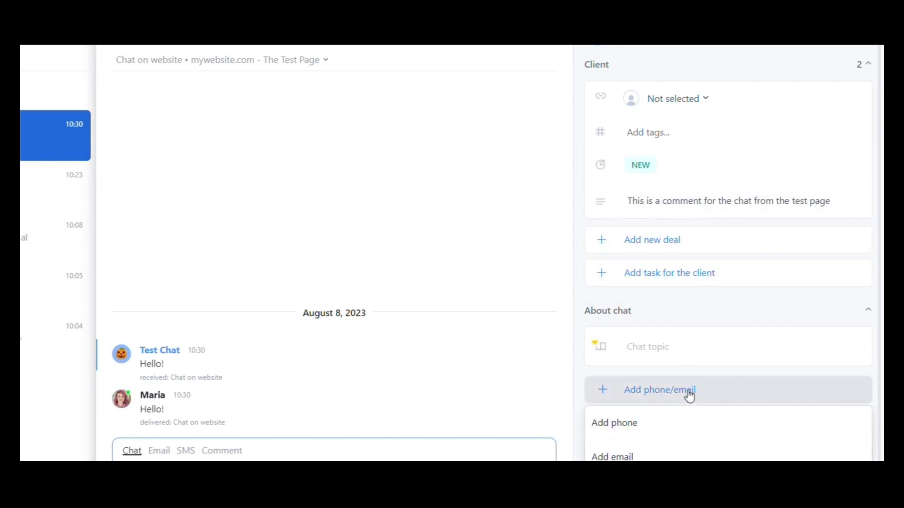
pyautogui.click(687, 395)
pyautogui.scroll(-2, 688, 410)
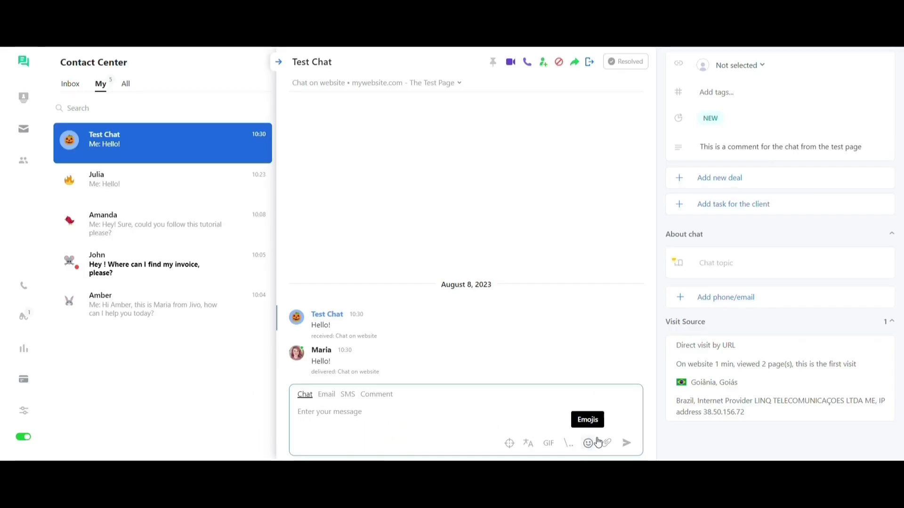
pyautogui.click(588, 65)
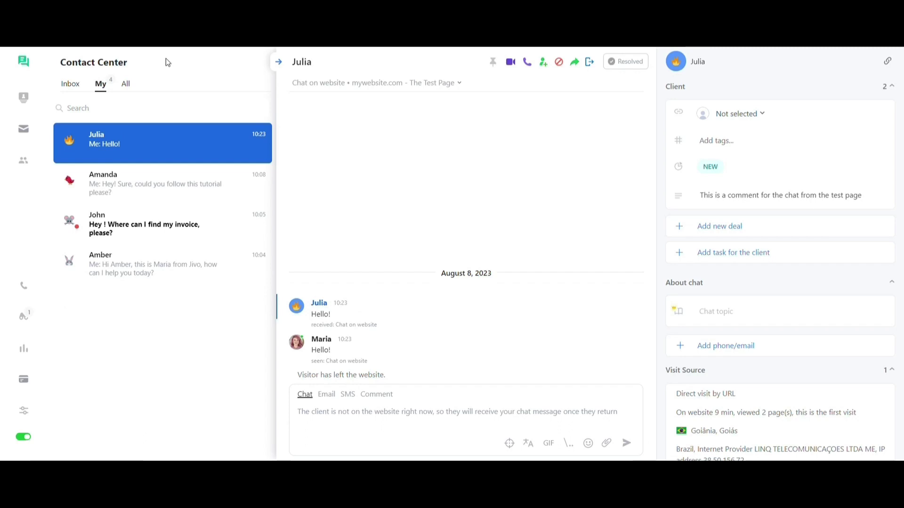
# - View the most recent Test Chat among all conversations and expand the list to show the full conversation details
pyautogui.click(132, 88)
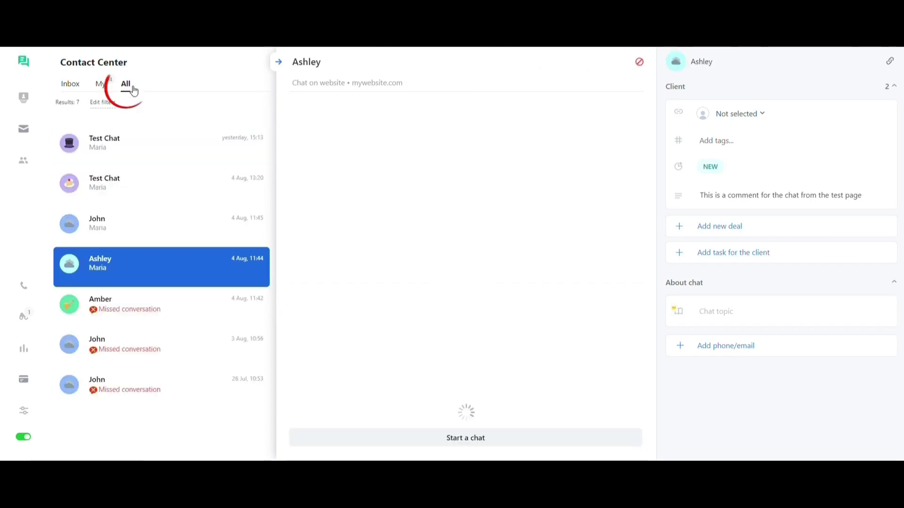
pyautogui.click(141, 144)
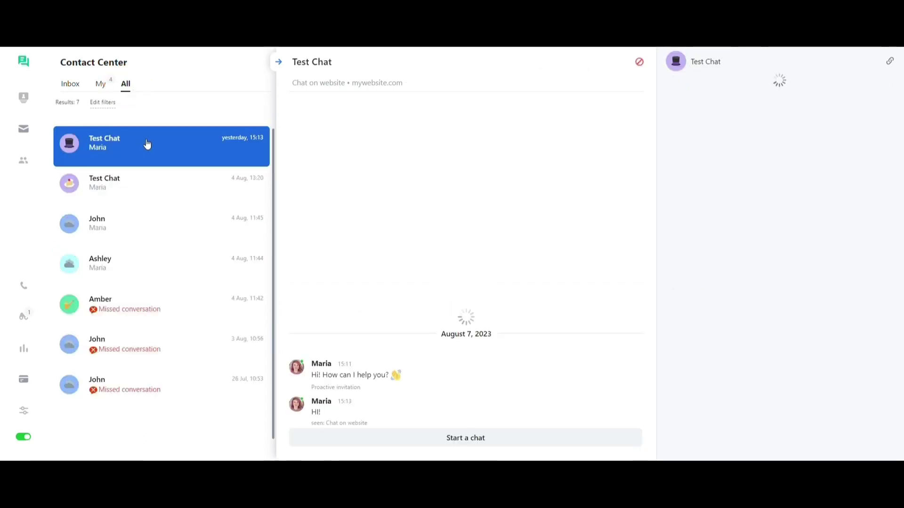
pyautogui.click(279, 61)
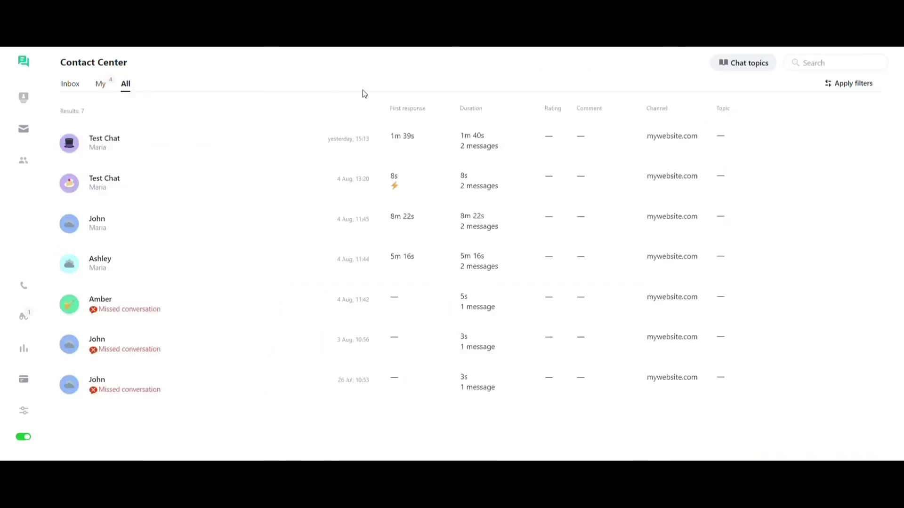
# - Open the conversation filters and examine the available date and category options
pyautogui.click(829, 87)
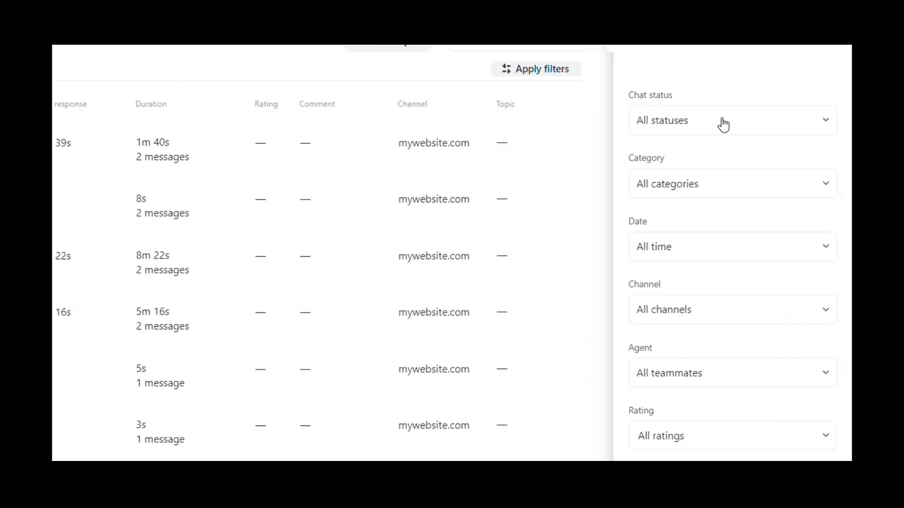
pyautogui.click(664, 253)
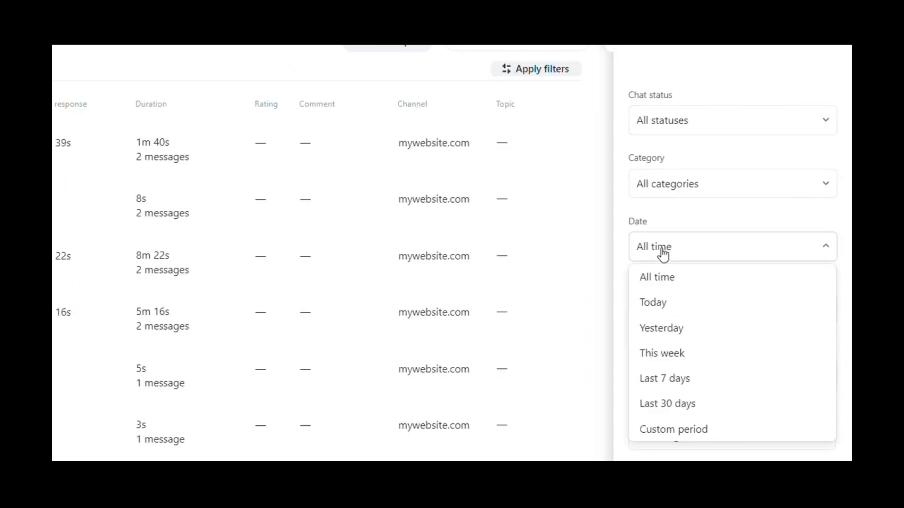
pyautogui.click(682, 193)
pyautogui.click(683, 193)
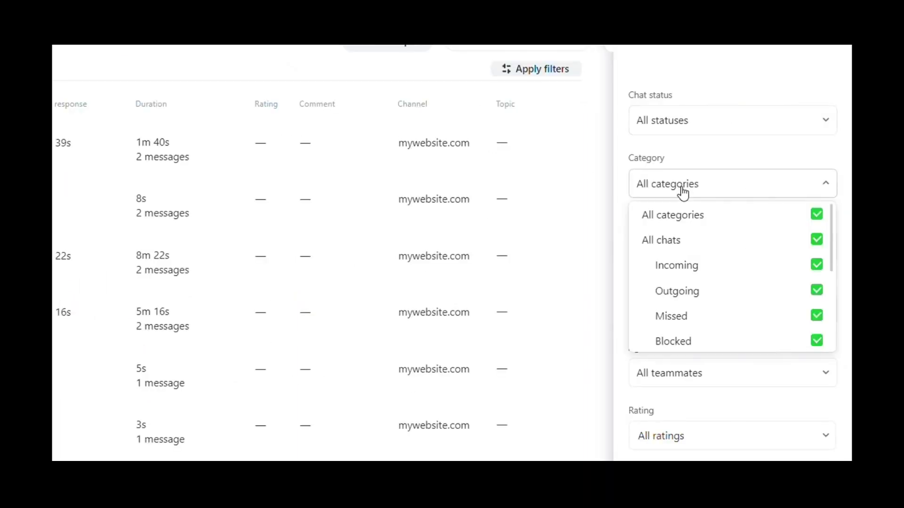
# - View the Website Creation Service deal in the CRM, along with the task and client lists
pyautogui.click(26, 101)
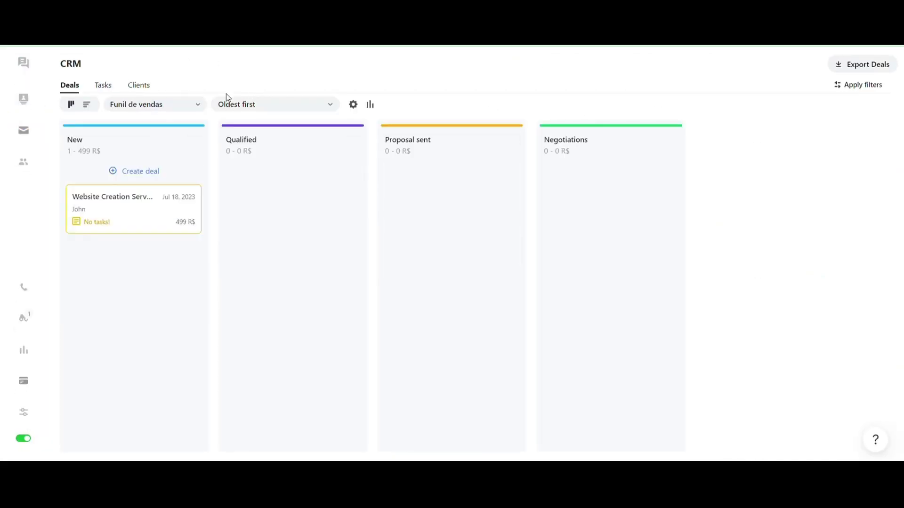
pyautogui.click(131, 215)
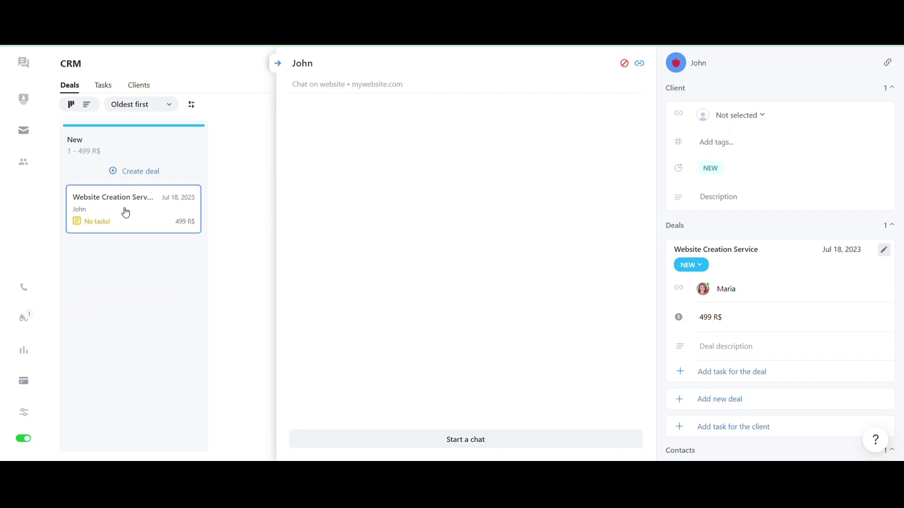
pyautogui.click(103, 88)
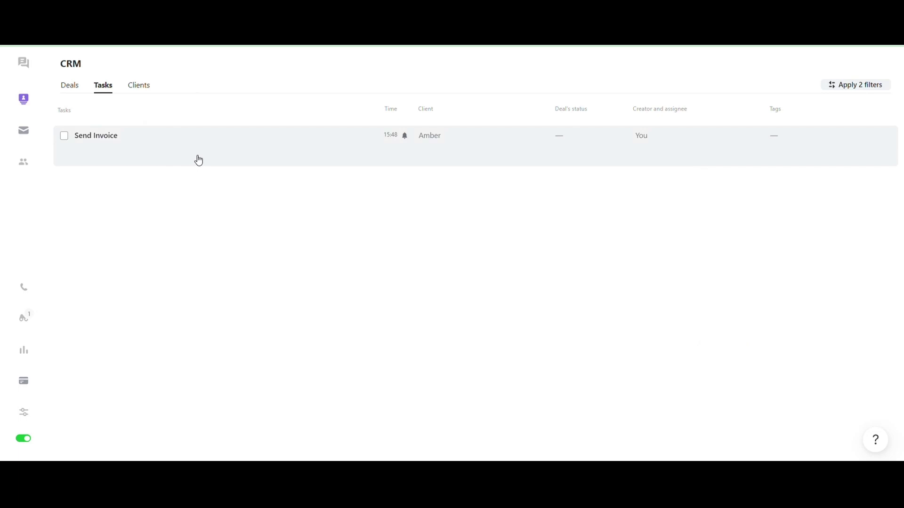
pyautogui.click(142, 88)
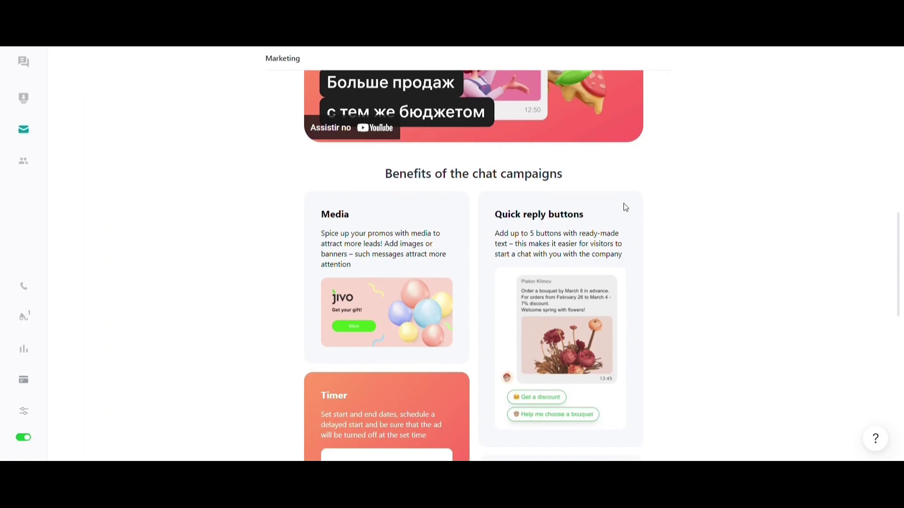
# - Read through the benefits of chat campaigns in the Marketing section
pyautogui.scroll(-2, 625, 208)
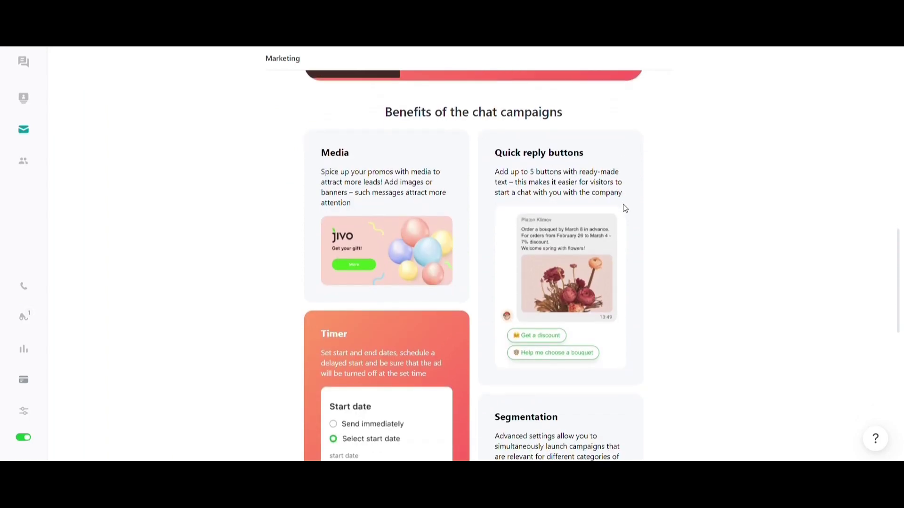
pyautogui.scroll(-2, 626, 210)
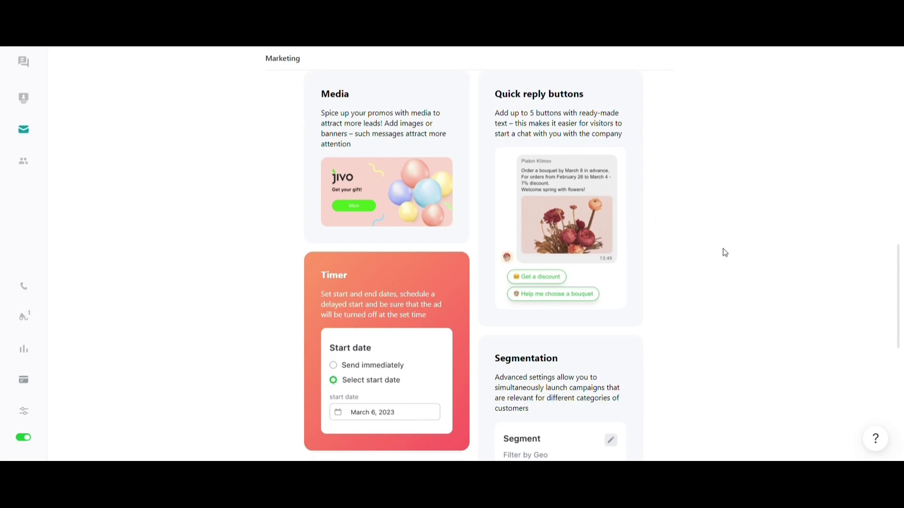
pyautogui.scroll(-6, 725, 255)
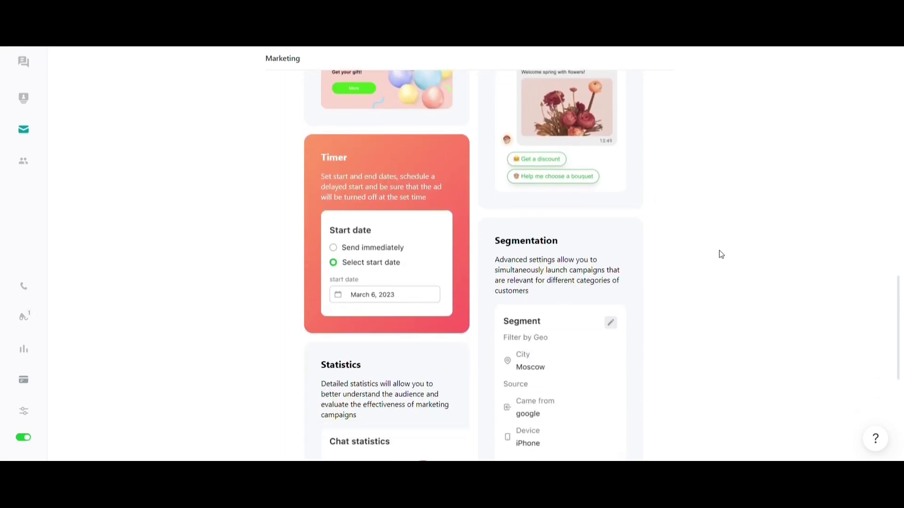
pyautogui.scroll(-2, 721, 255)
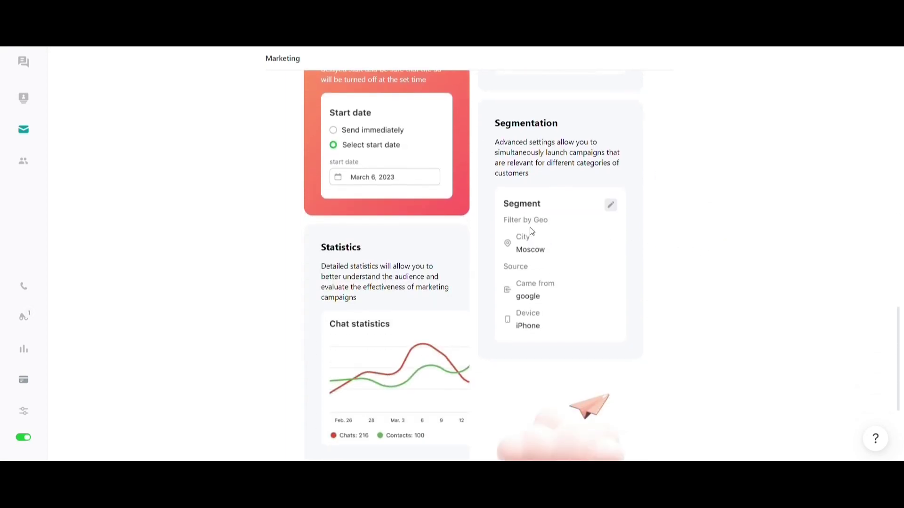
# - View the team's Work and Lounge group chats, and check the phone and website visitors sections
pyautogui.click(25, 168)
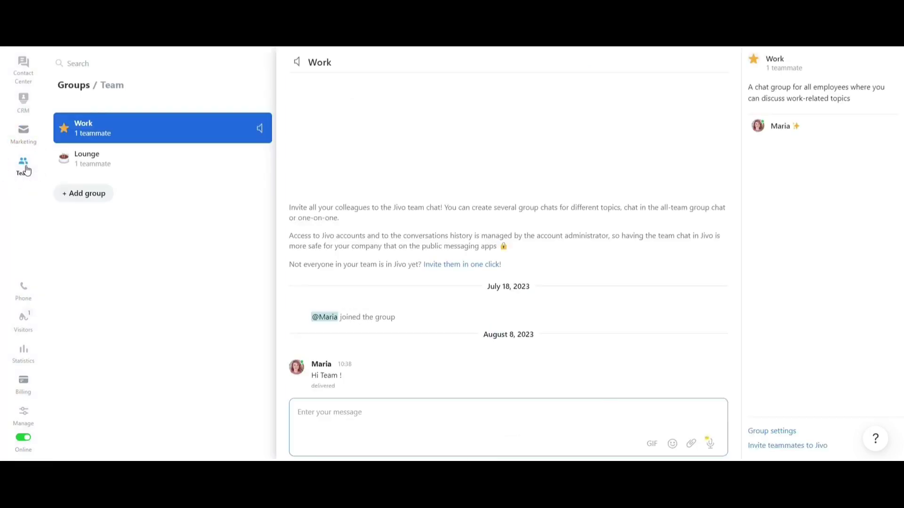
pyautogui.click(147, 164)
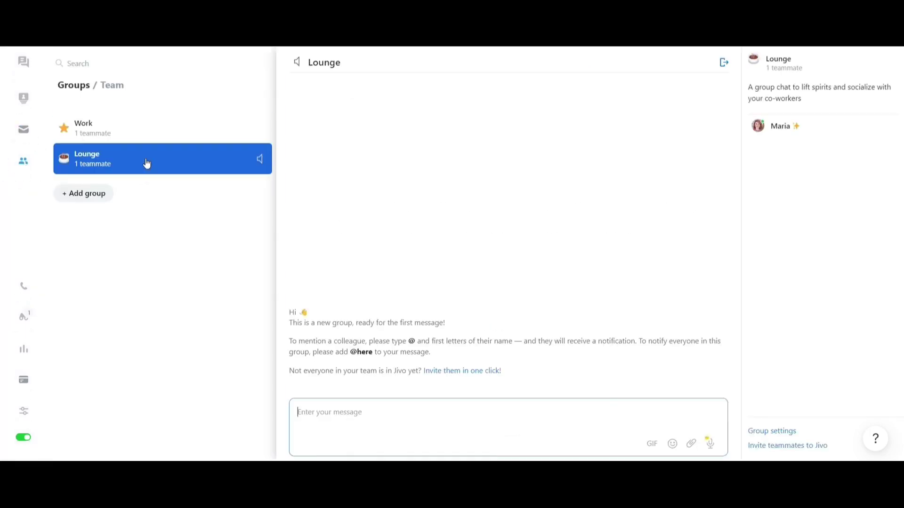
pyautogui.click(24, 288)
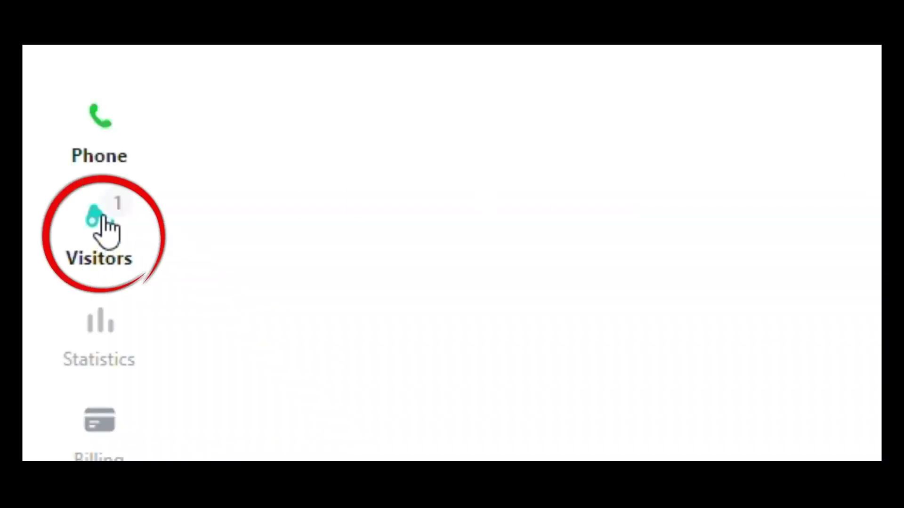
pyautogui.click(107, 228)
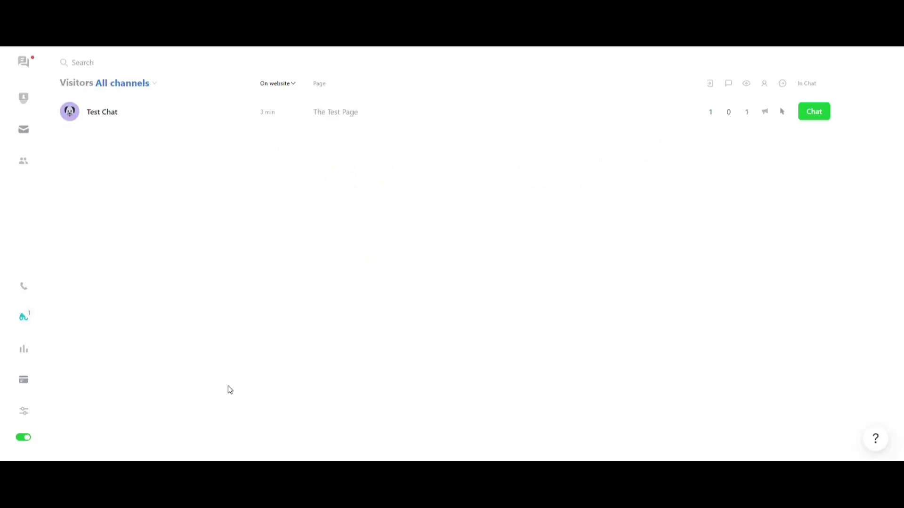
# - Check the agents assigned to the mywebsite.com channel and browse the new channels available for connection
pyautogui.click(27, 415)
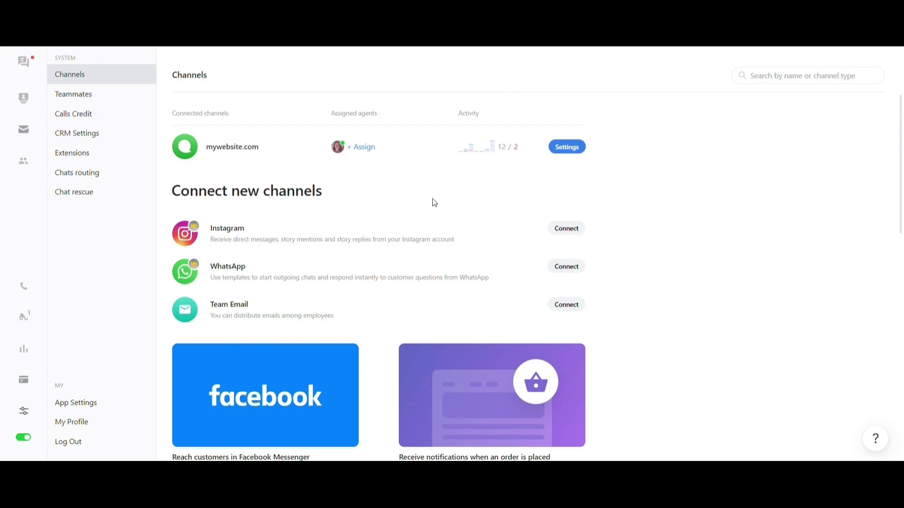
pyautogui.click(365, 147)
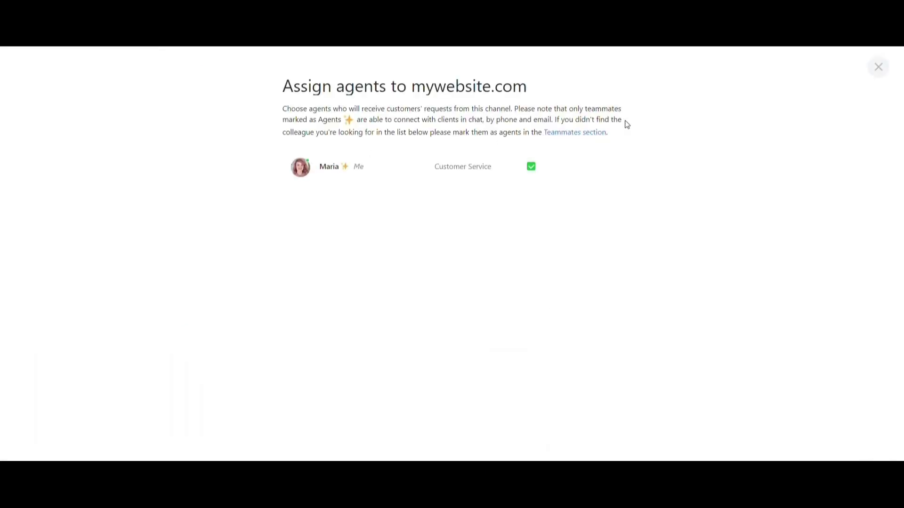
pyautogui.click(878, 67)
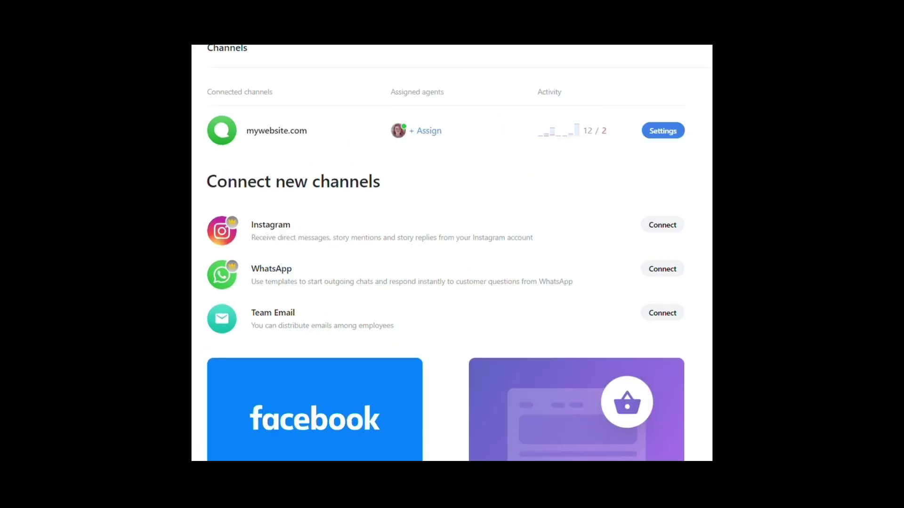
pyautogui.scroll(-4, 675, 270)
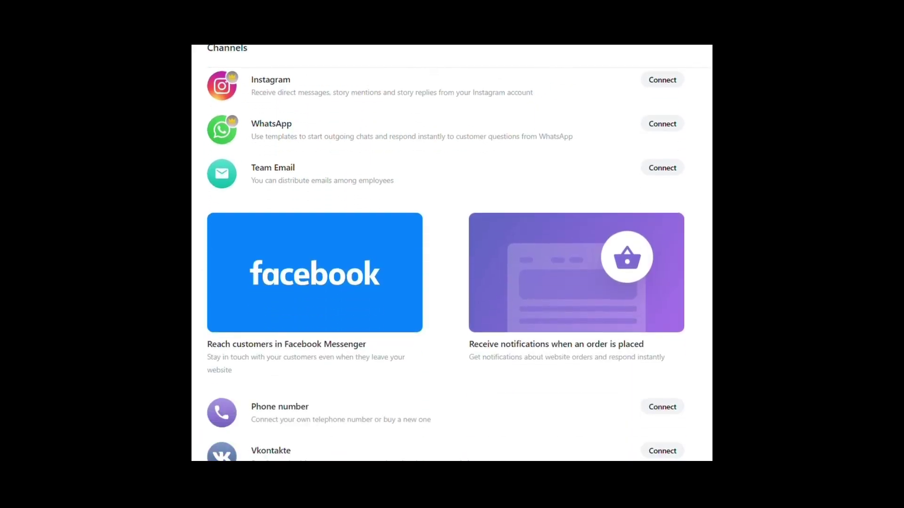
# - Look through the remaining channels available for connection, including Telegram, Viber, Chat API and third-party WhatsApp providers
pyautogui.scroll(-5, 445, 264)
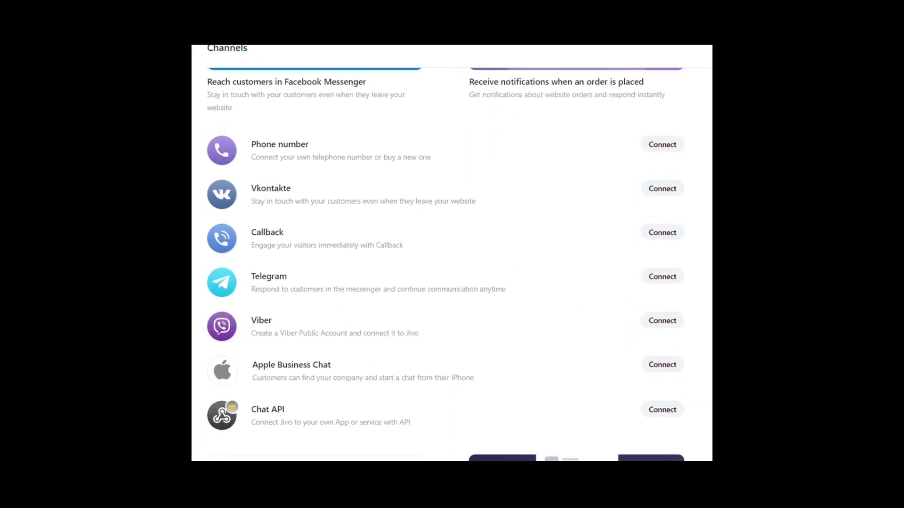
pyautogui.scroll(-5, 445, 264)
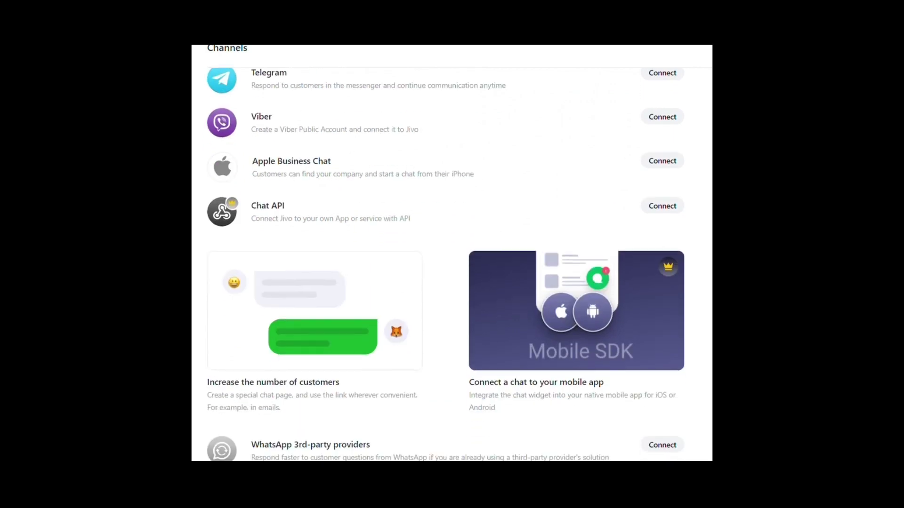
pyautogui.scroll(10, 445, 264)
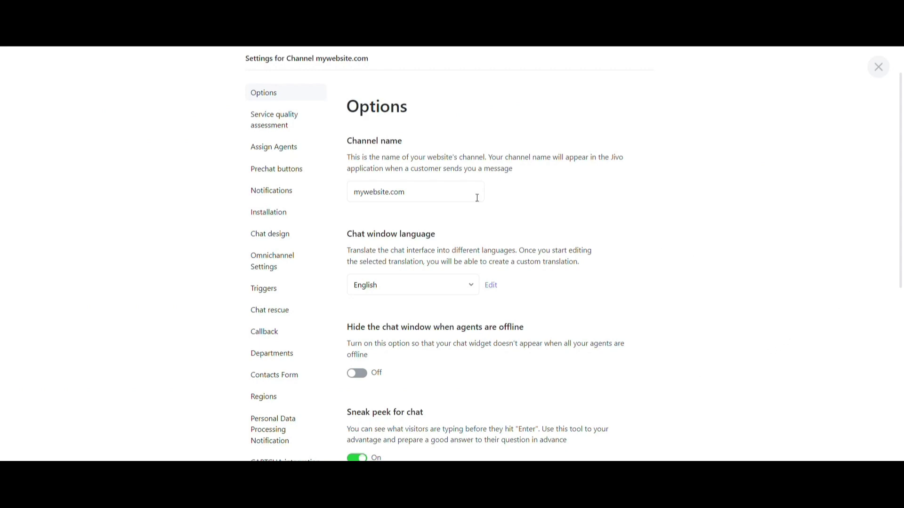
# - Review the channel name, chat window language and other general options in the mywebsite.com channel settings
pyautogui.moveTo(413, 196); pyautogui.dragTo(356, 201)
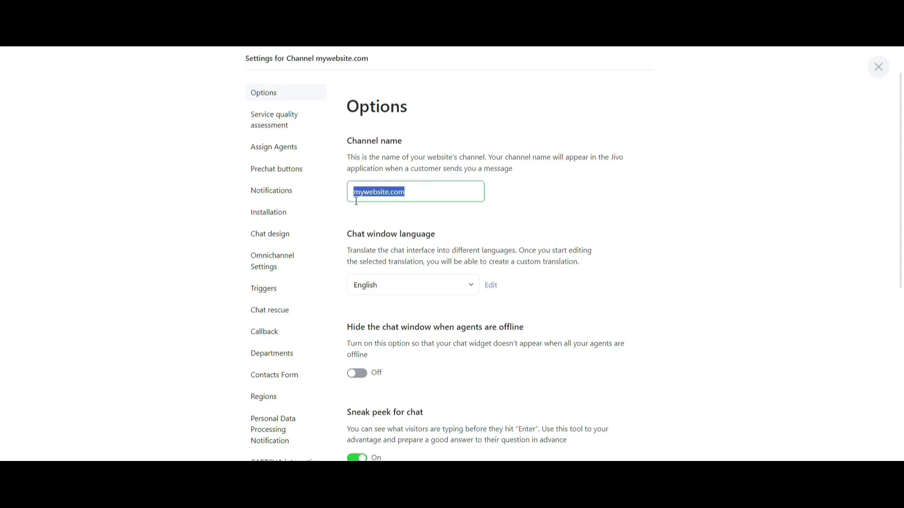
pyautogui.click(400, 292)
pyautogui.click(605, 395)
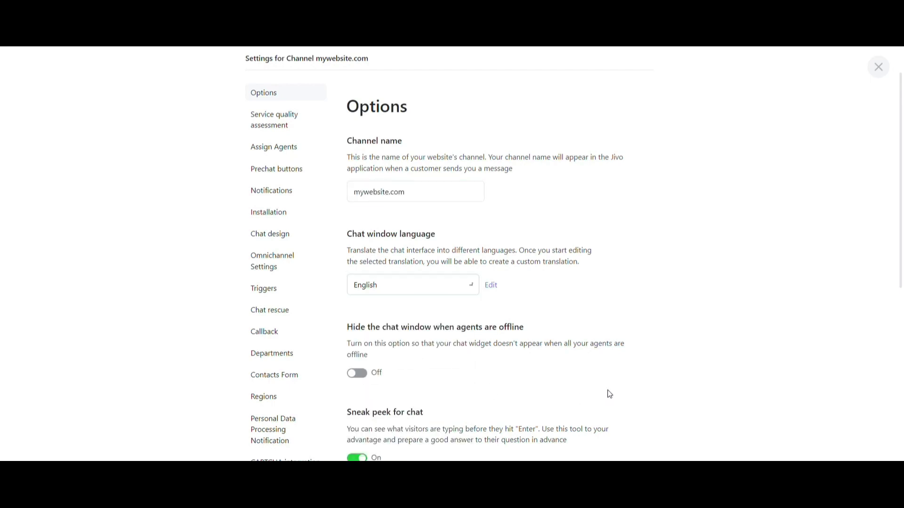
pyautogui.scroll(-1, 580, 380)
pyautogui.scroll(3, 309, 163)
# - View the service quality assessment settings and the prechat button texts for the mywebsite.com channel
pyautogui.click(258, 131)
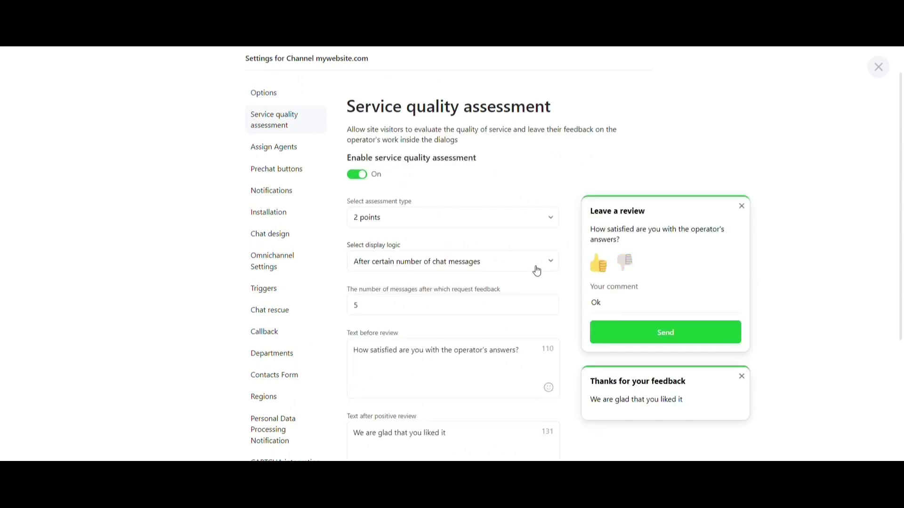
pyautogui.click(279, 170)
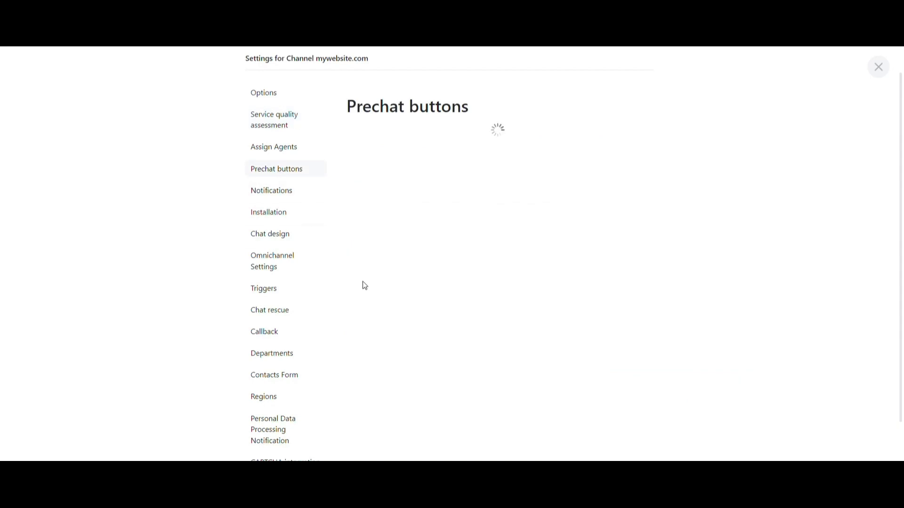
pyautogui.click(373, 271)
pyautogui.moveTo(373, 271); pyautogui.dragTo(351, 281)
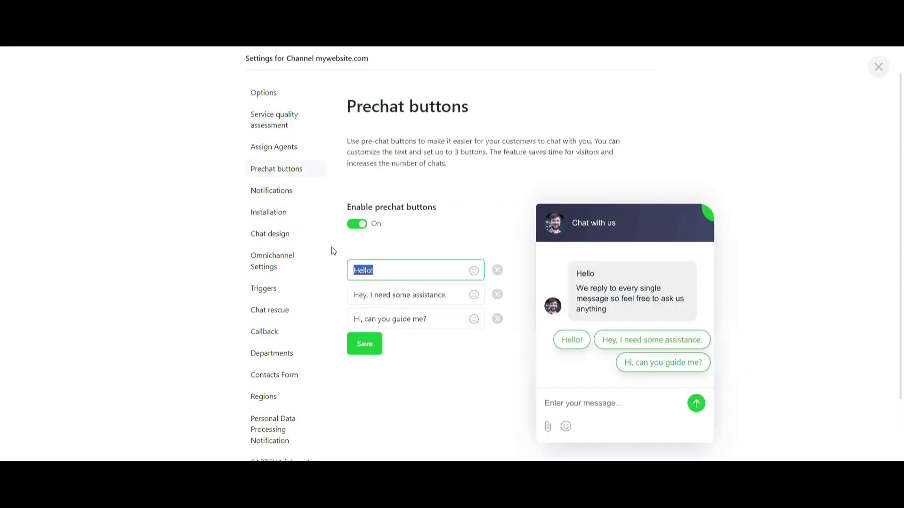
# - Check the notification settings, including the recipient emails for chat logs and offline messages, the time zone and agent alerts
pyautogui.click(295, 194)
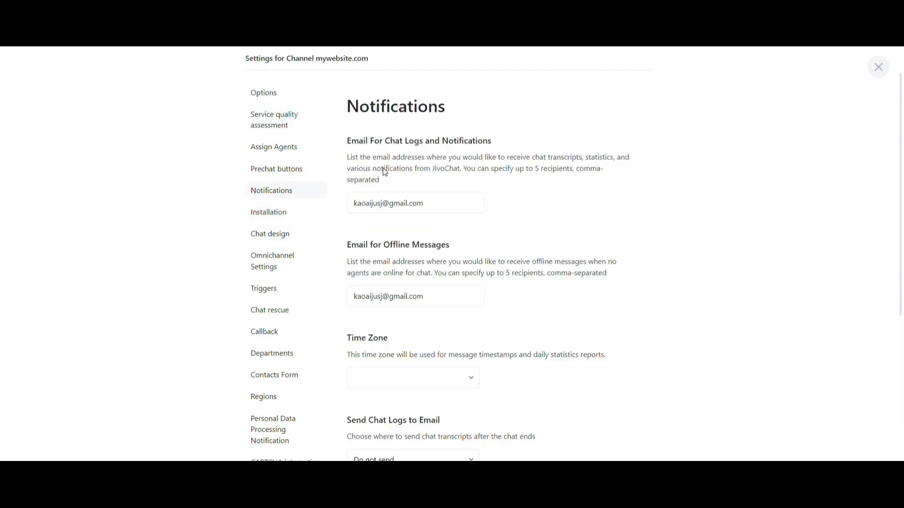
pyautogui.moveTo(443, 212); pyautogui.dragTo(346, 200)
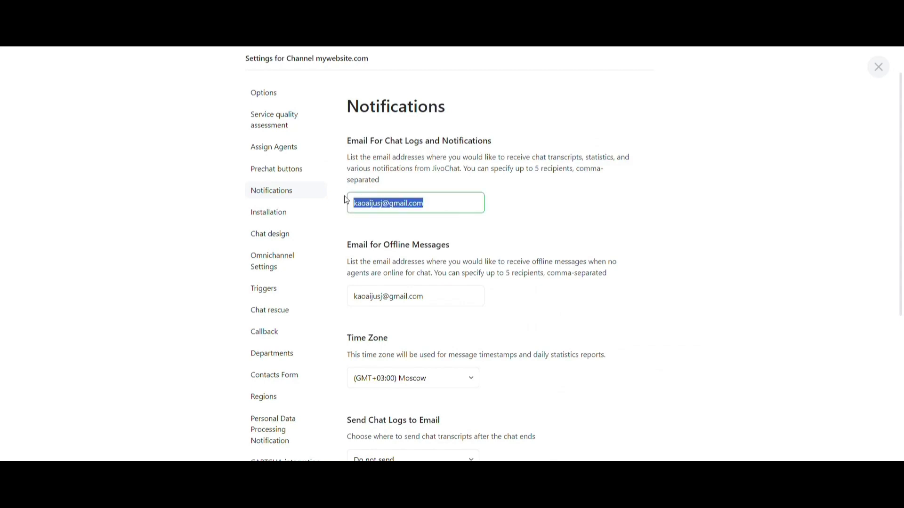
pyautogui.click(382, 296)
pyautogui.scroll(-3, 622, 306)
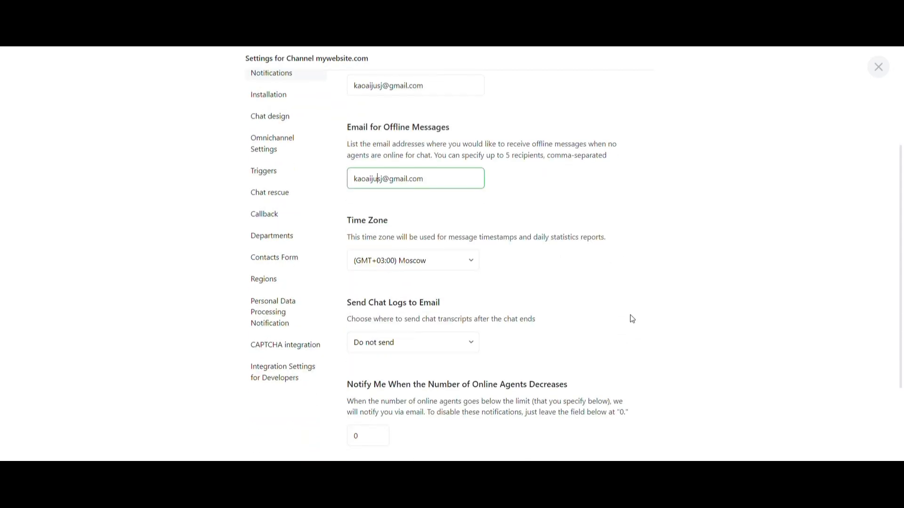
pyautogui.scroll(3, 461, 224)
# - Copy the channel's widget installation code to the clipboard
pyautogui.click(281, 212)
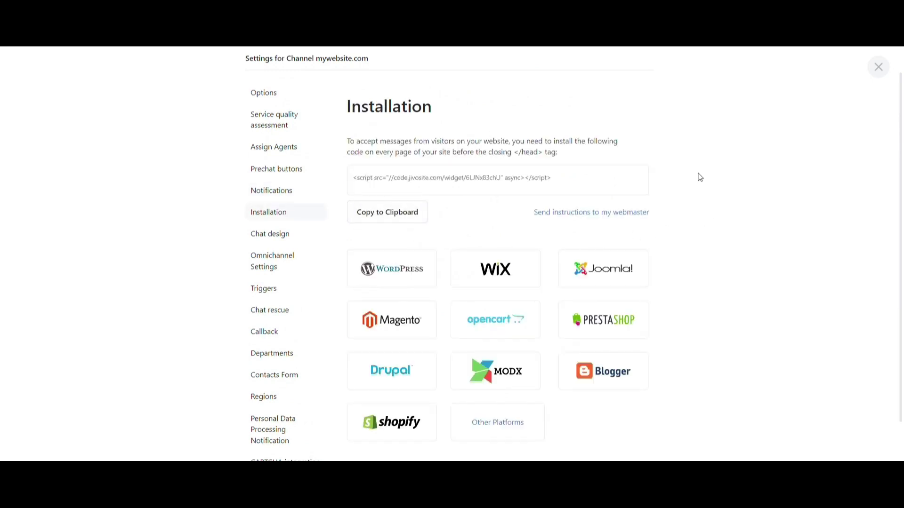
pyautogui.click(404, 218)
# - Review the chat design options for window style, font and pattern, and pick a purple callback button color
pyautogui.click(255, 238)
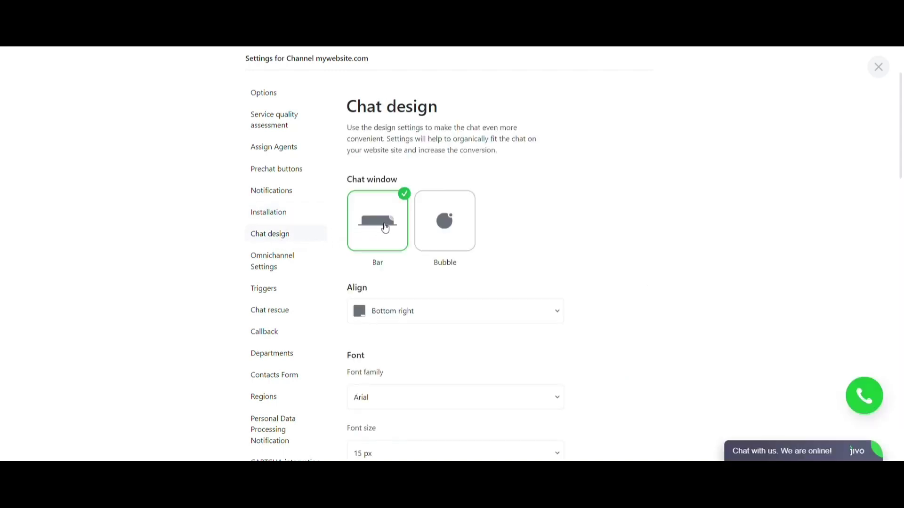
pyautogui.scroll(-10, 621, 290)
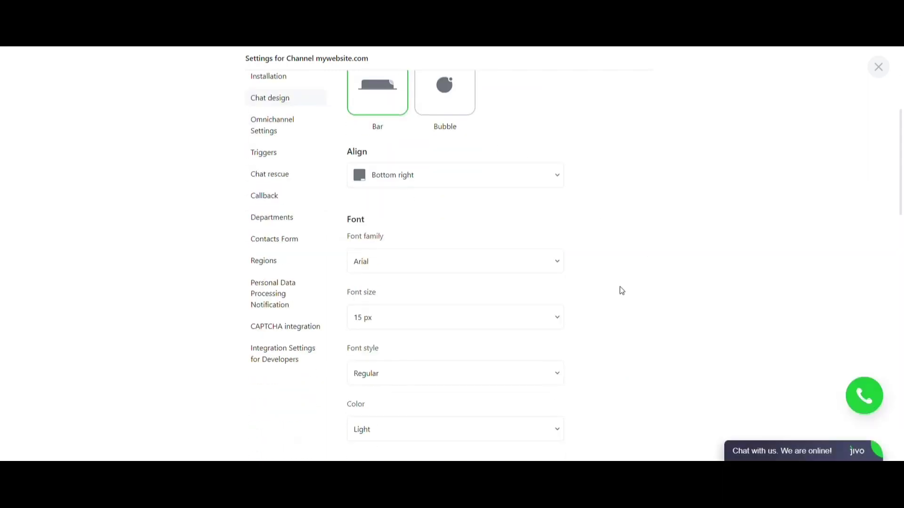
pyautogui.scroll(-5, 622, 291)
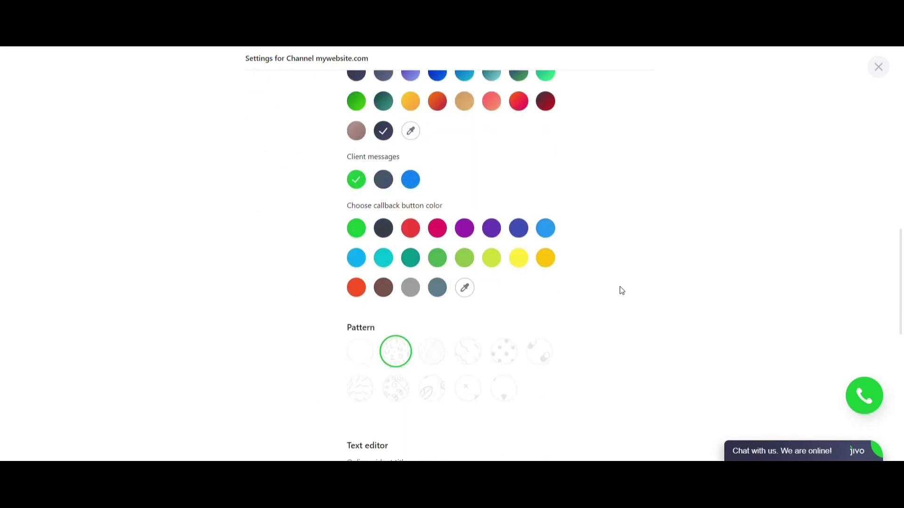
pyautogui.click(498, 233)
pyautogui.scroll(15, 485, 237)
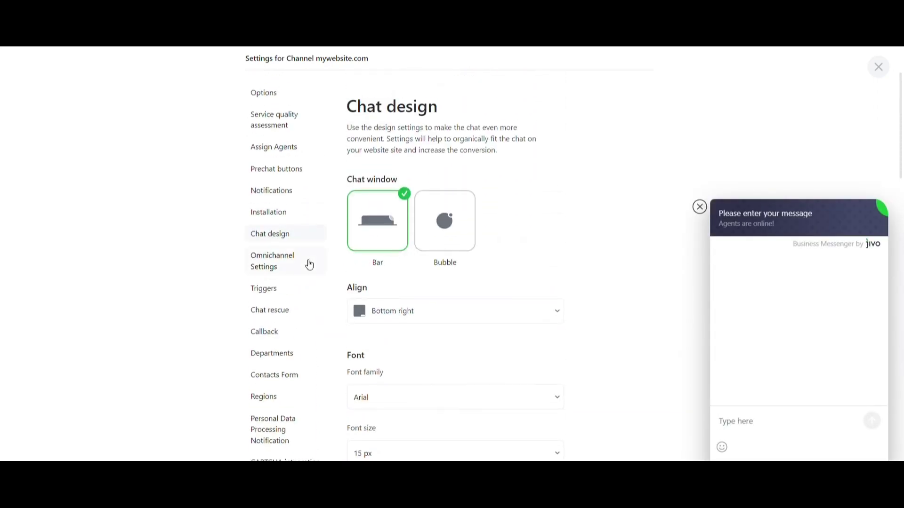
# - View the Omnichannel Settings and examine the conditions and action of the Welcome Trigger
pyautogui.click(309, 262)
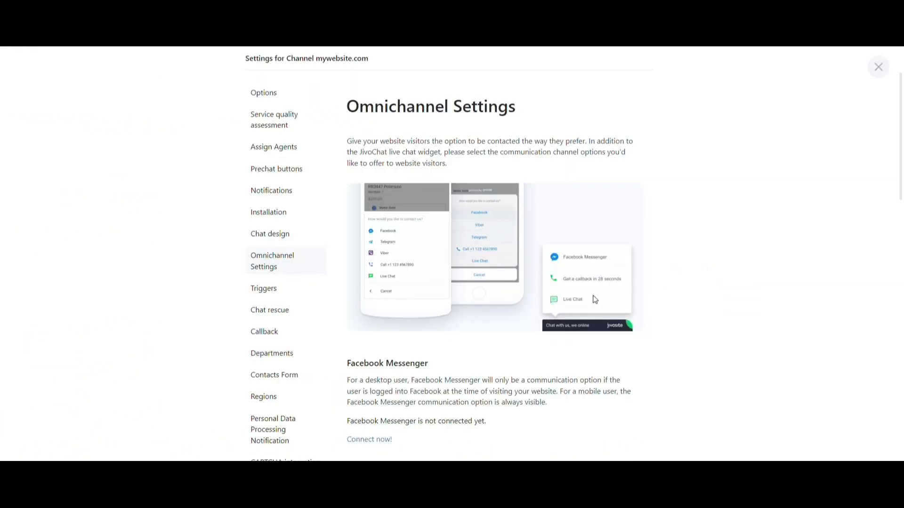
pyautogui.click(303, 289)
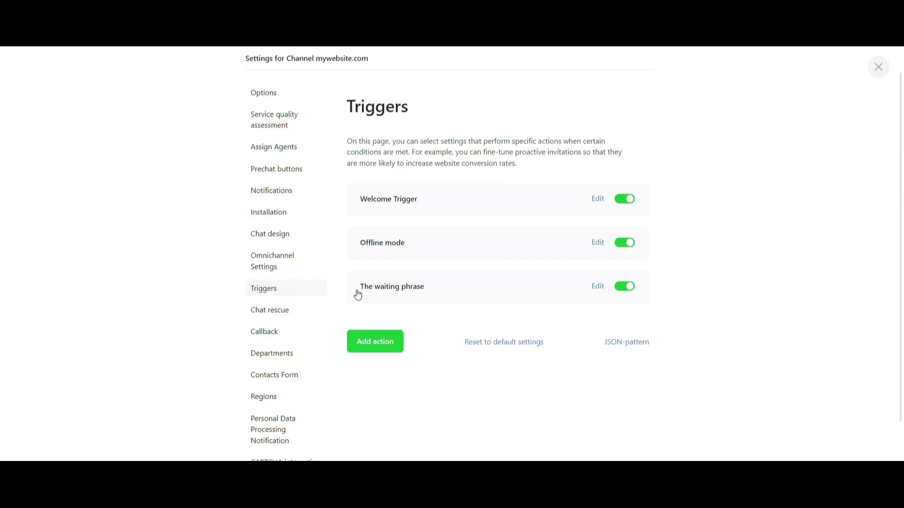
pyautogui.click(440, 213)
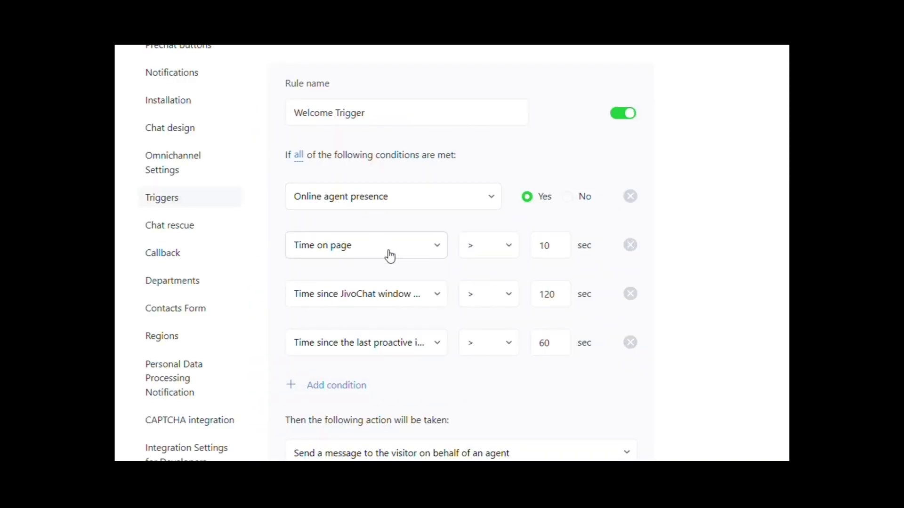
pyautogui.click(389, 257)
pyautogui.click(390, 257)
pyautogui.scroll(-3, 384, 285)
pyautogui.scroll(2, 380, 285)
pyautogui.scroll(-2, 387, 349)
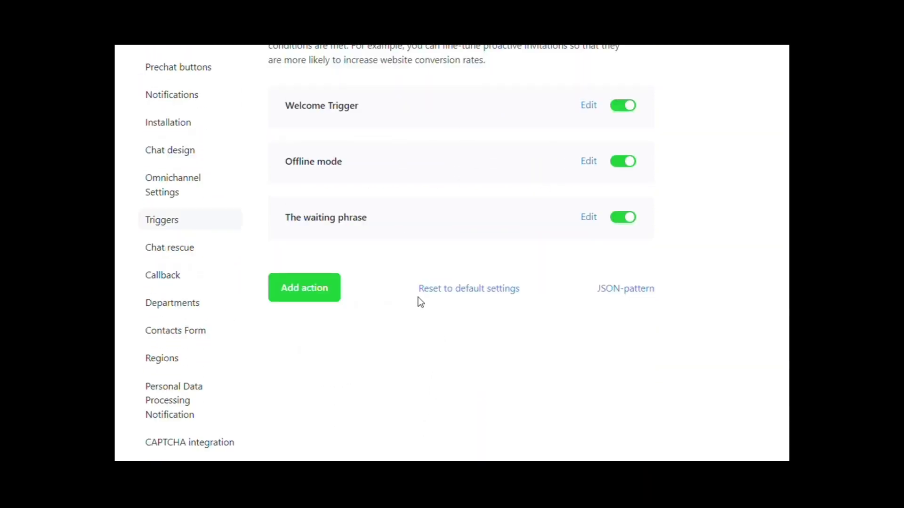
pyautogui.scroll(1, 418, 298)
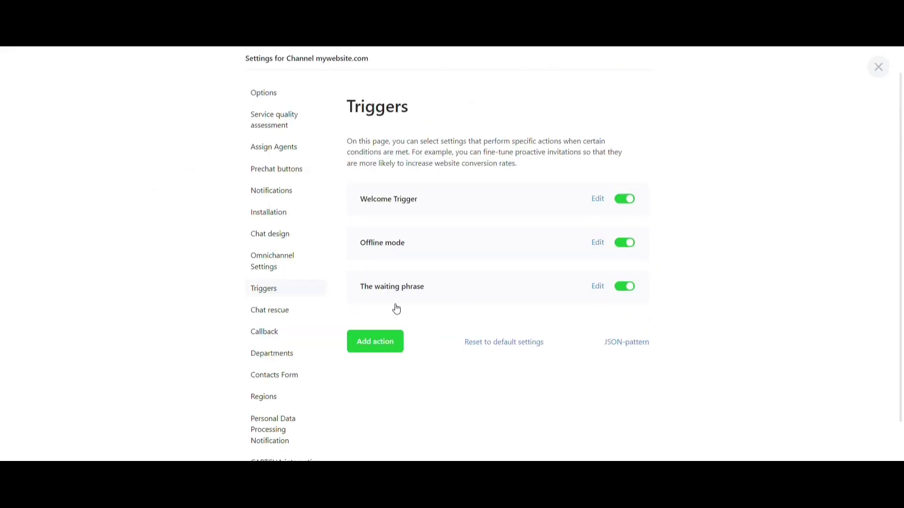
# - View the Callback and Departments settings, switching the department feature off and back on
pyautogui.click(321, 336)
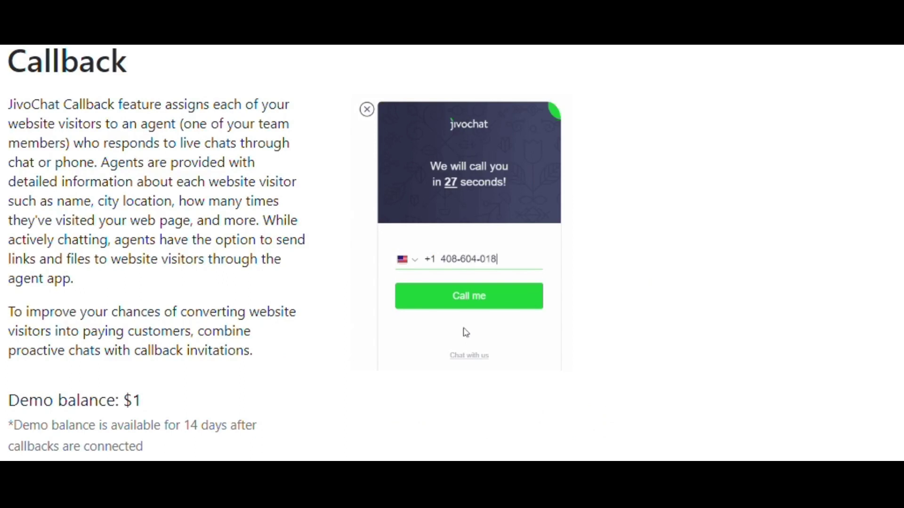
pyautogui.click(303, 358)
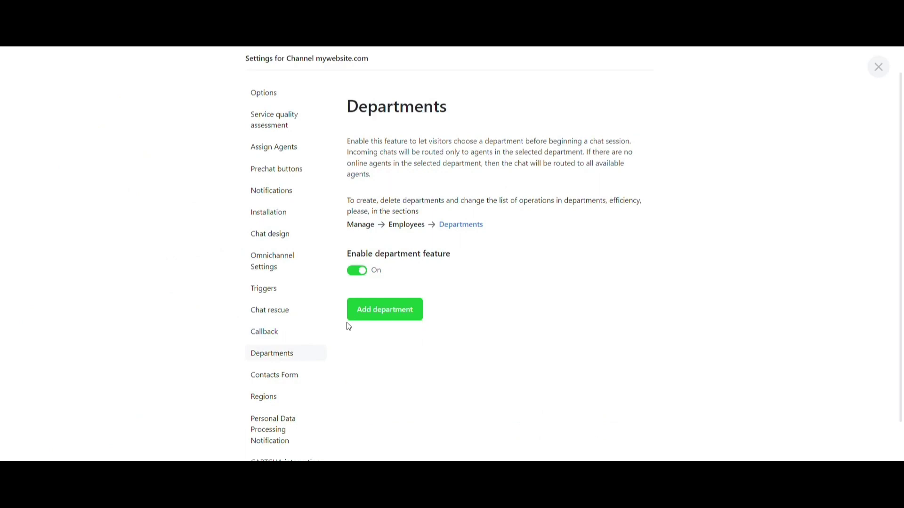
pyautogui.click(360, 274)
pyautogui.click(360, 273)
# - Check when the Contacts Form can ask for contacts, and view the Personal Data Processing Notification page
pyautogui.click(287, 380)
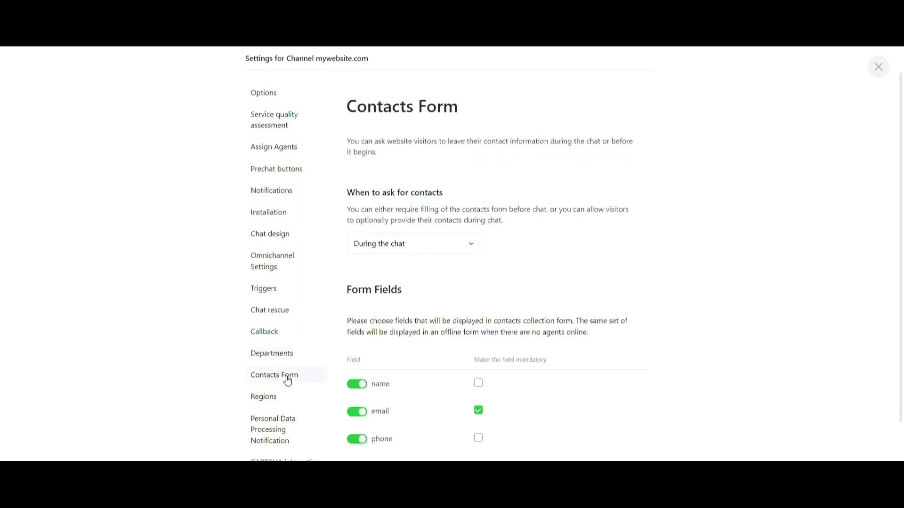
pyautogui.click(396, 253)
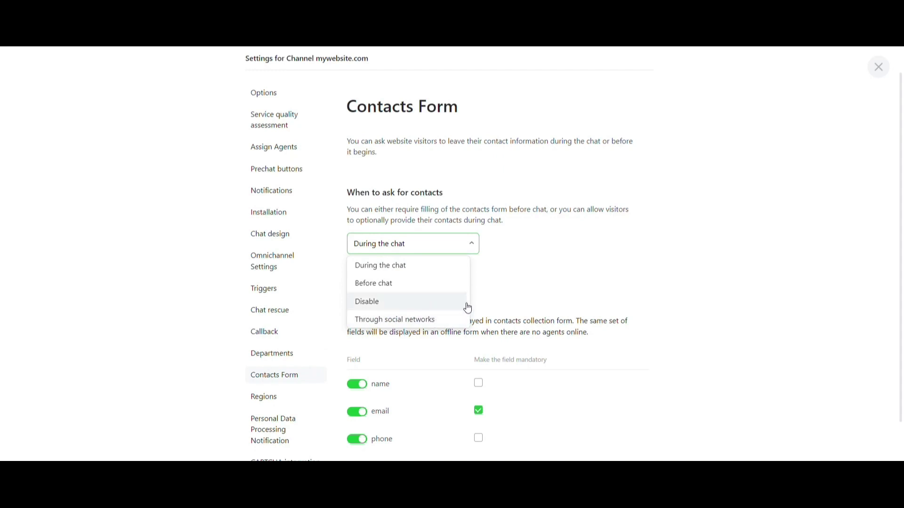
pyautogui.click(497, 286)
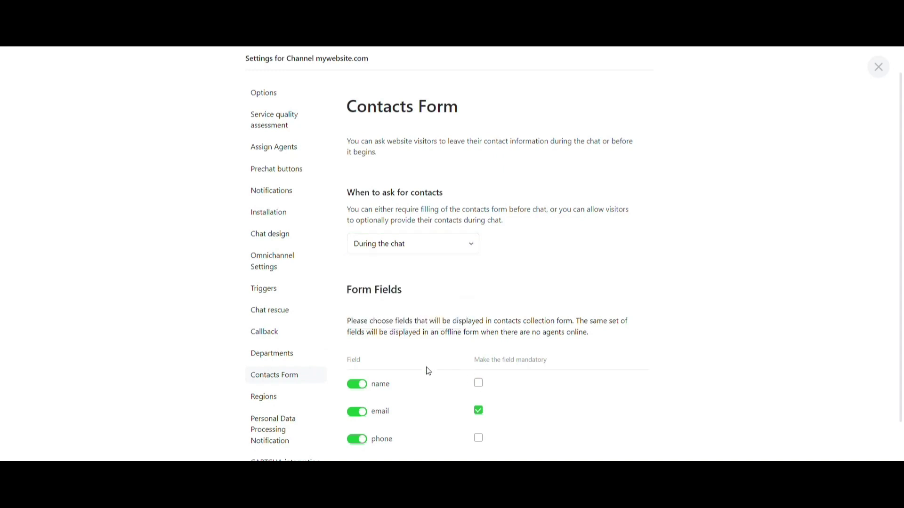
pyautogui.click(297, 429)
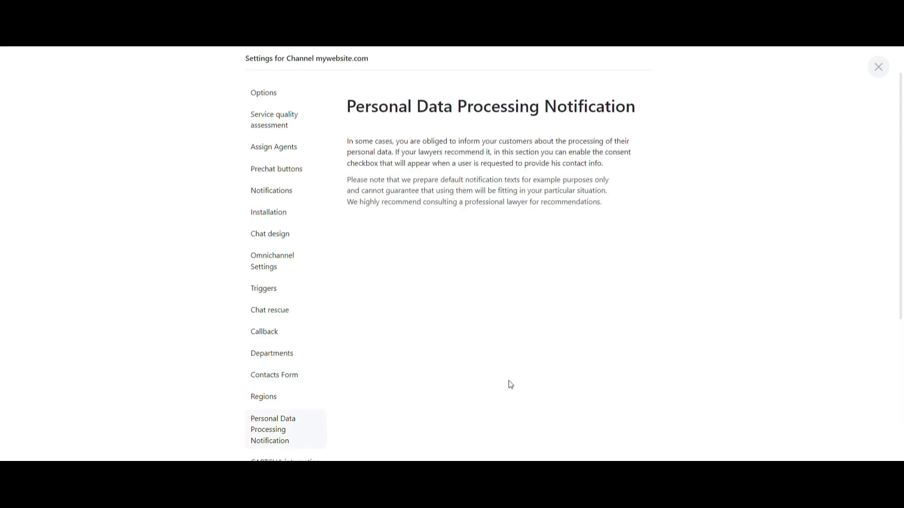
pyautogui.scroll(-1, 587, 355)
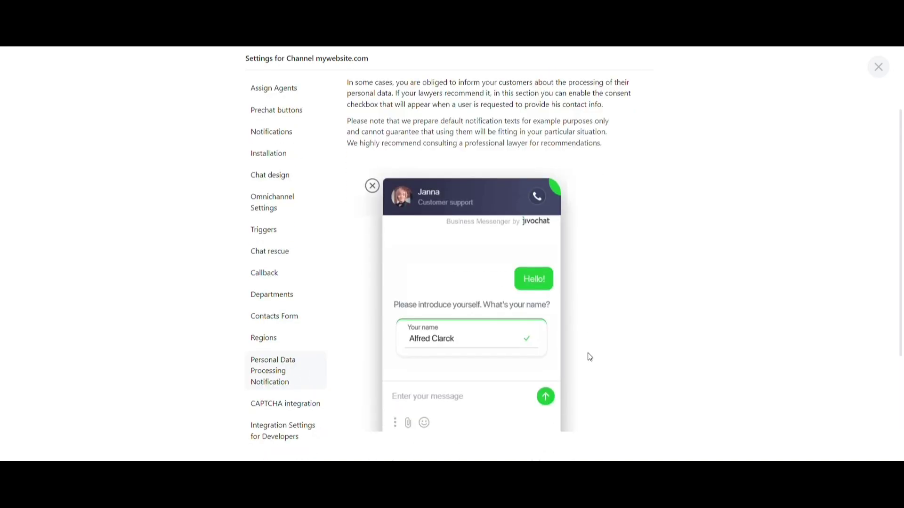
# - Enable webhooks in the developer integration settings and close the mywebsite.com channel settings
pyautogui.click(307, 431)
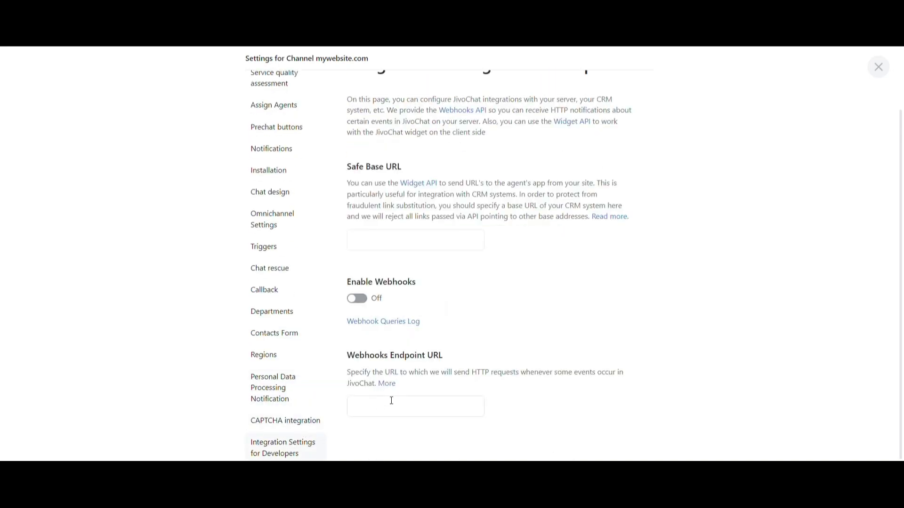
pyautogui.click(362, 305)
pyautogui.click(878, 66)
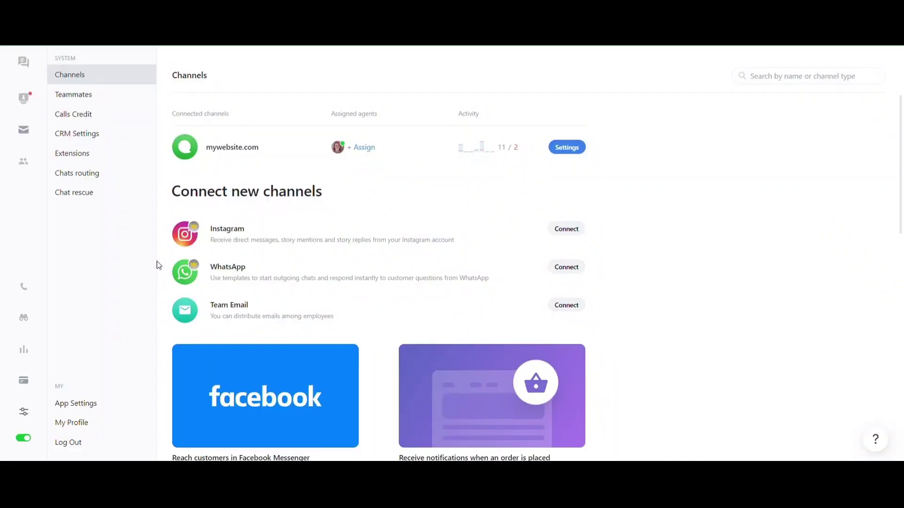
# - Review the statistics overview of missed chats, reply time and proactive invitations, and open the aggregated report
pyautogui.click(25, 352)
pyautogui.scroll(-5, 358, 259)
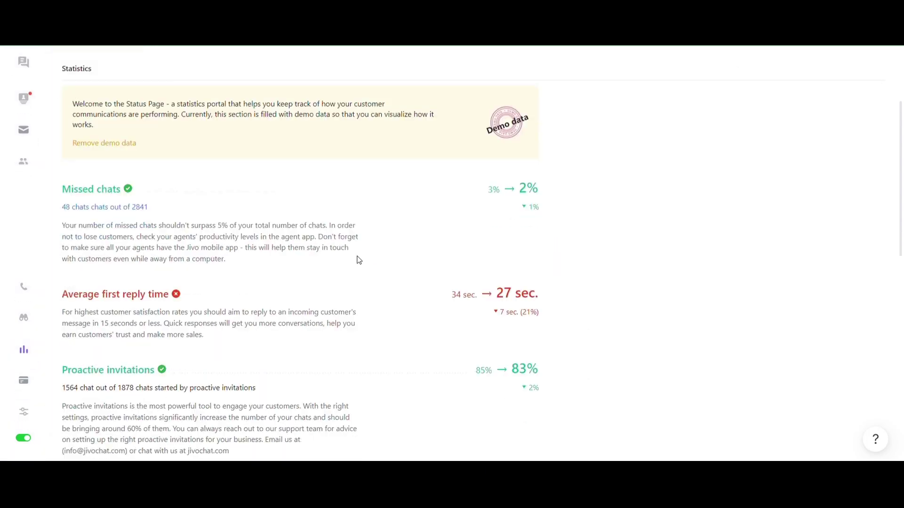
pyautogui.scroll(3, 386, 295)
pyautogui.scroll(2, 386, 294)
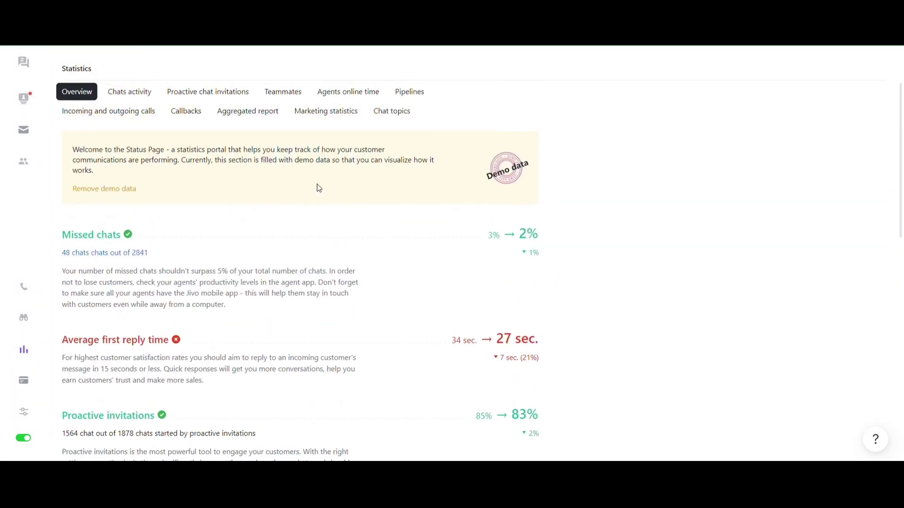
pyautogui.click(274, 113)
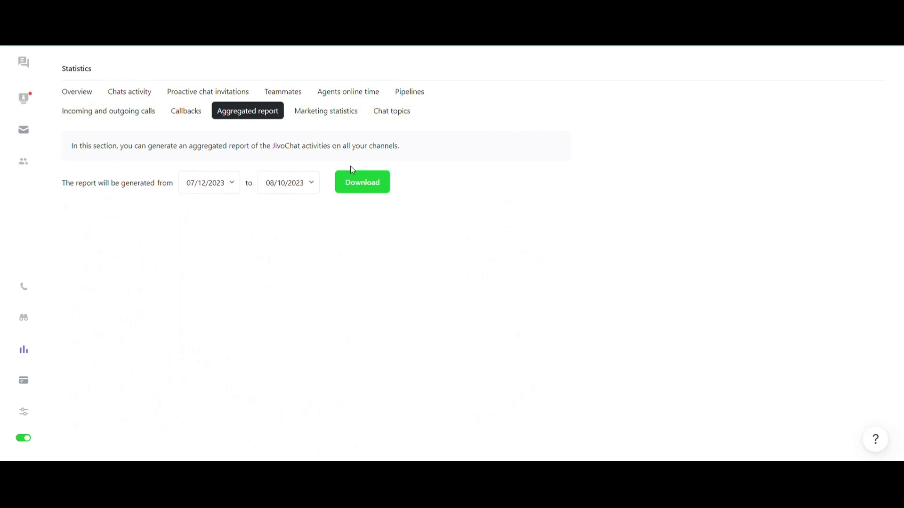